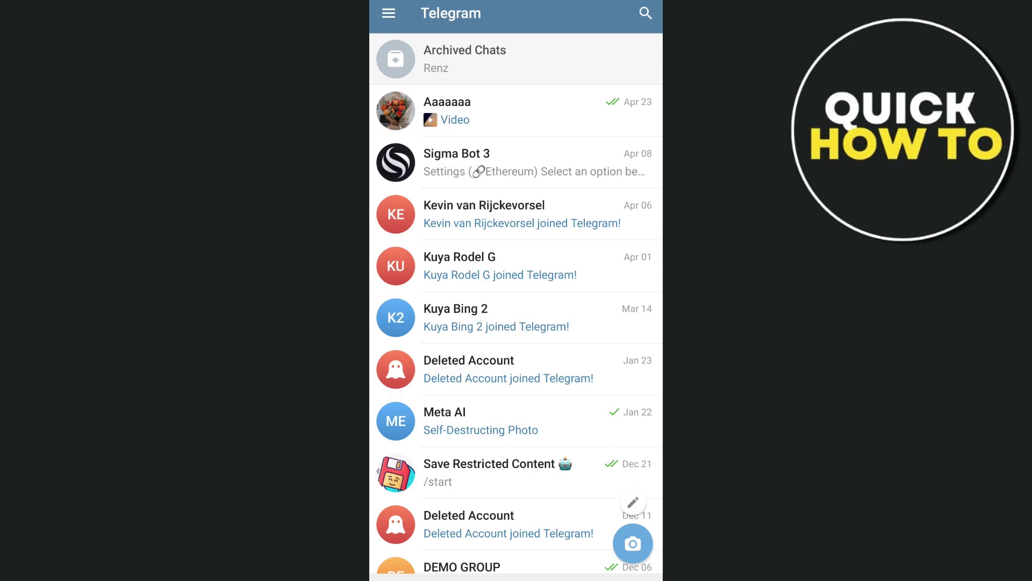
- Search for 'notcoin' and open the verified Notcoin bot chat
click(646, 14)
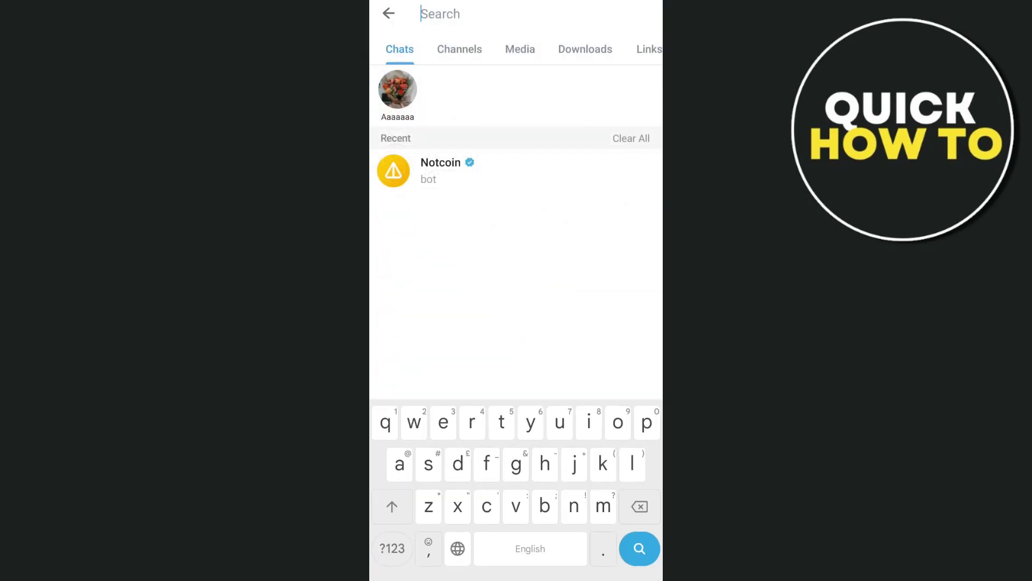
text(notcoi)
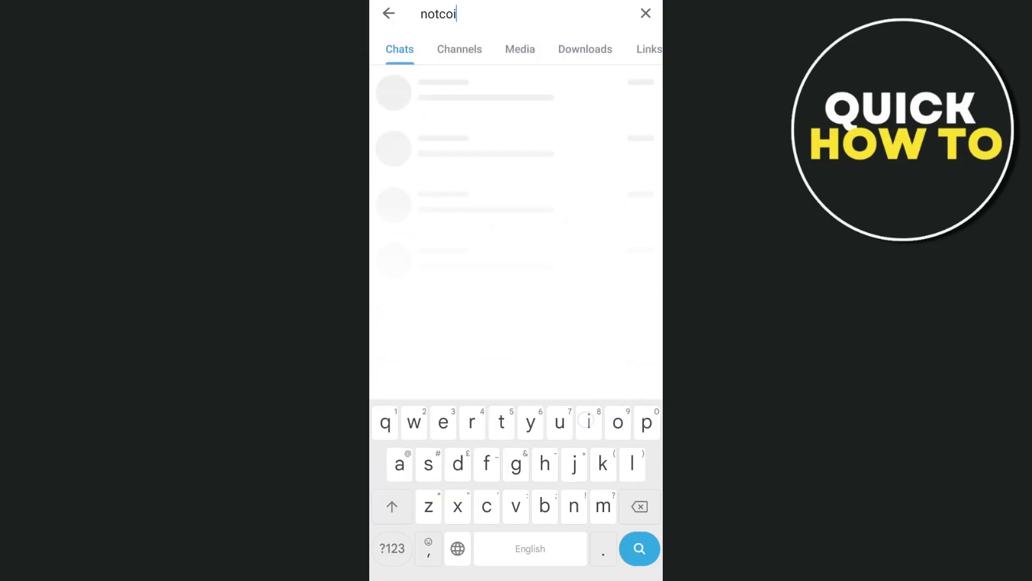
text(n)
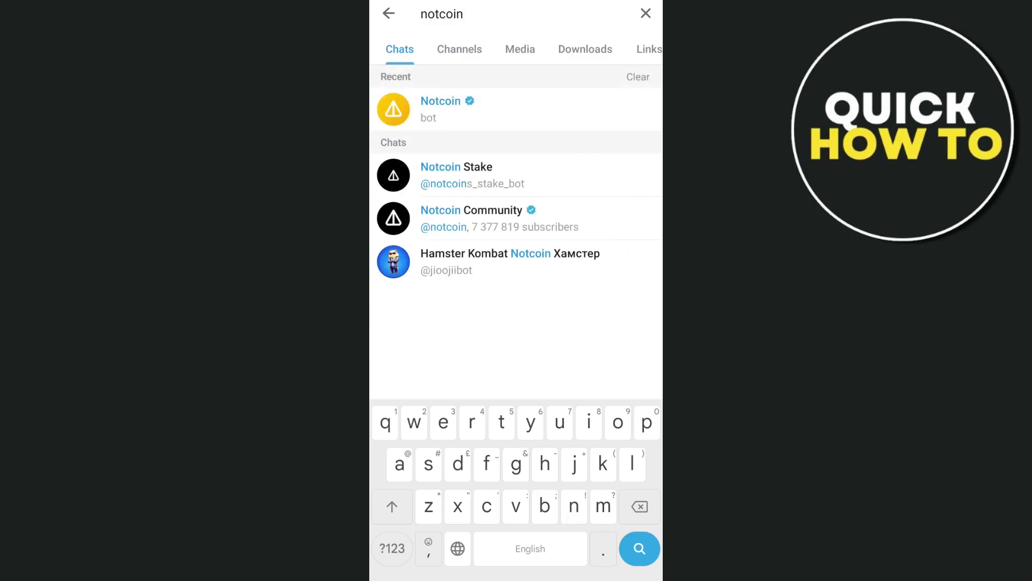
click(440, 109)
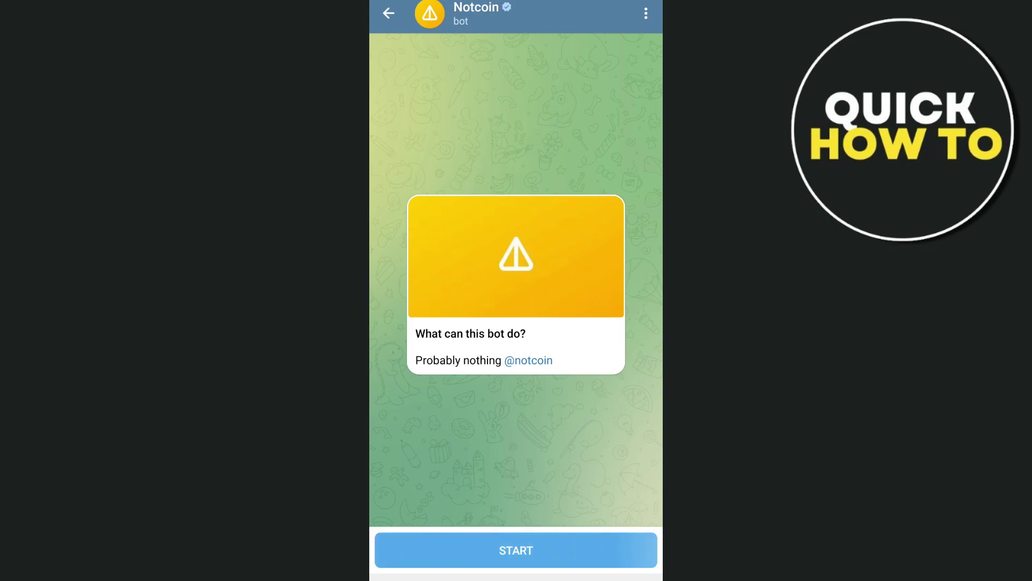
- Start the Notcoin bot and confirm launching its web app
click(564, 547)
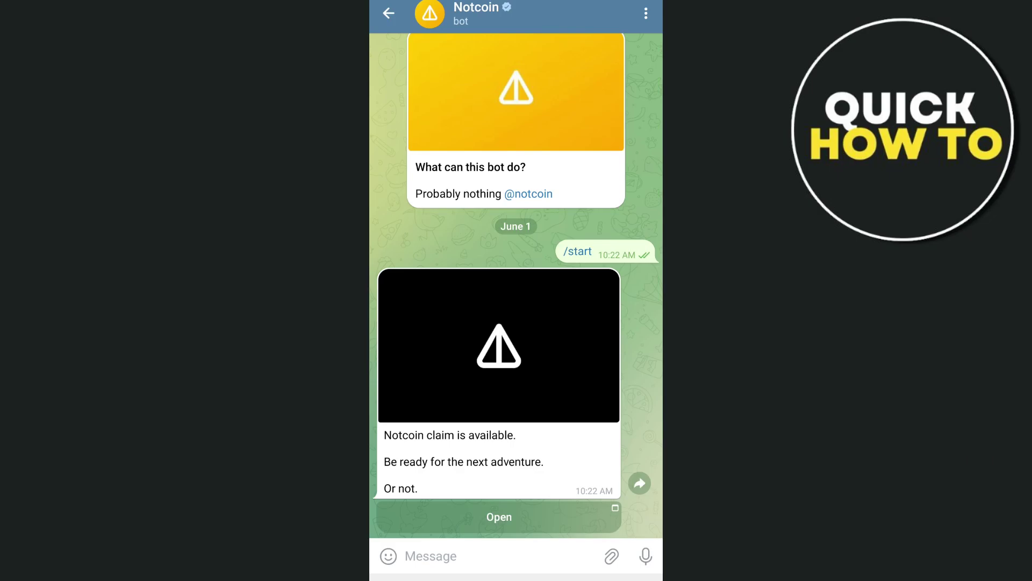
click(535, 521)
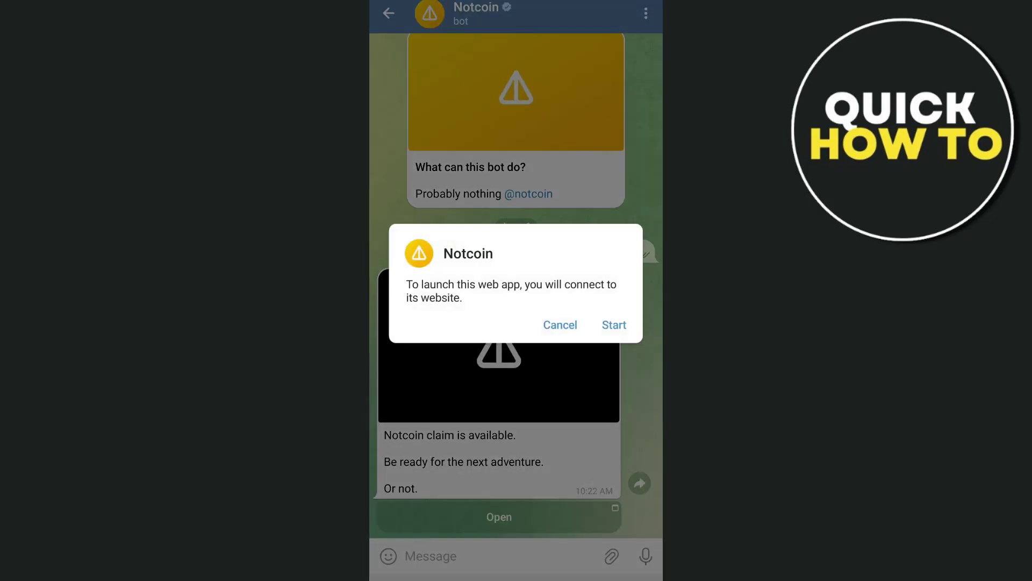
click(614, 324)
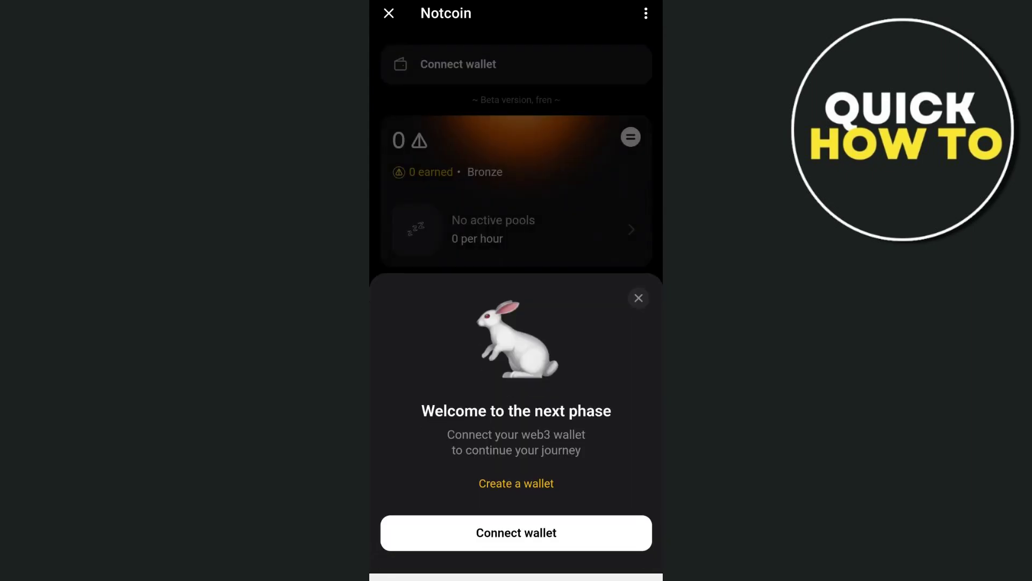
- Connect Notcoin through Telegram's built-in Wallet, agreeing to the mini app Terms of Use
click(528, 536)
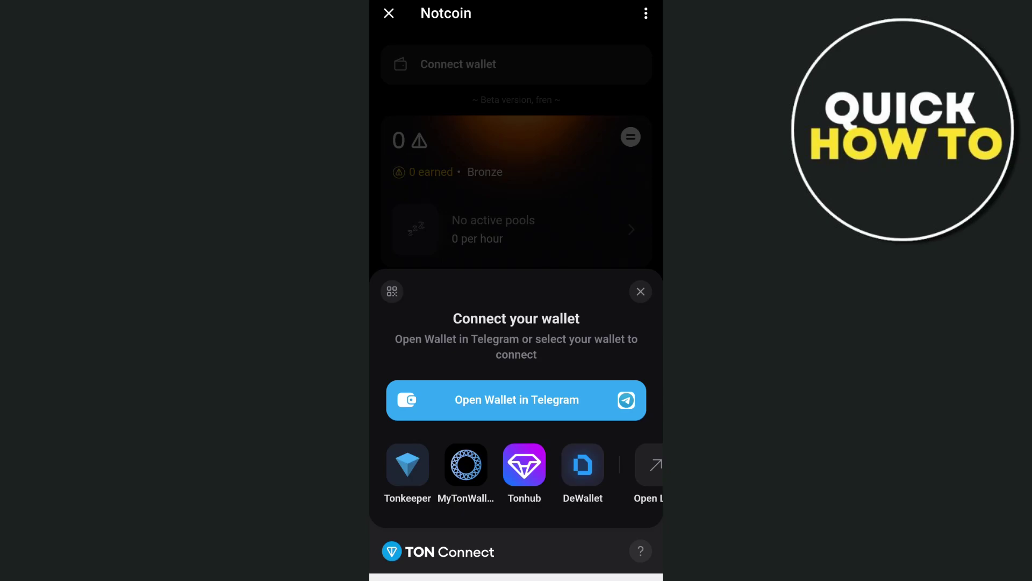
drag(637, 383, 648, 340)
click(555, 402)
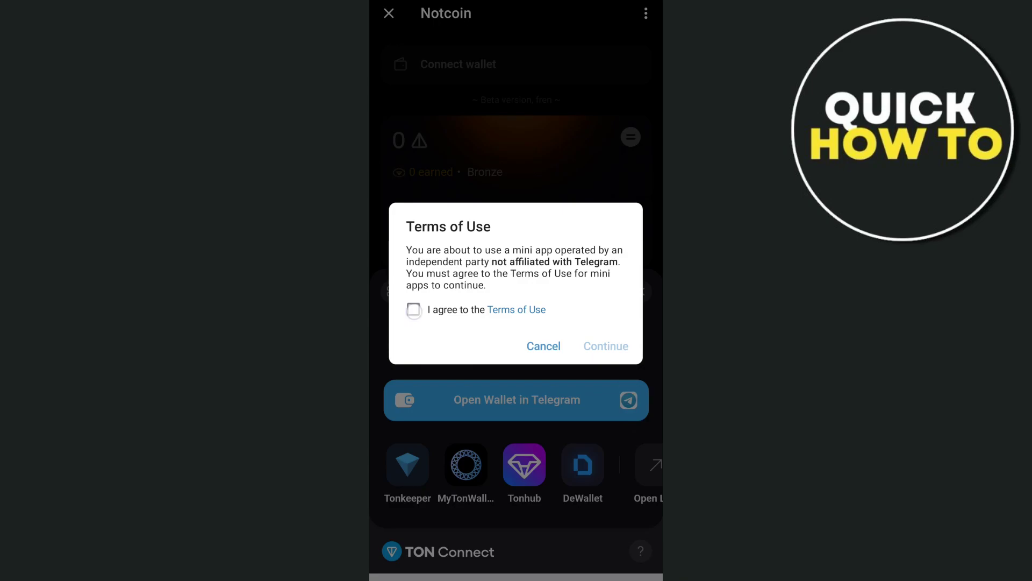
click(413, 309)
click(606, 345)
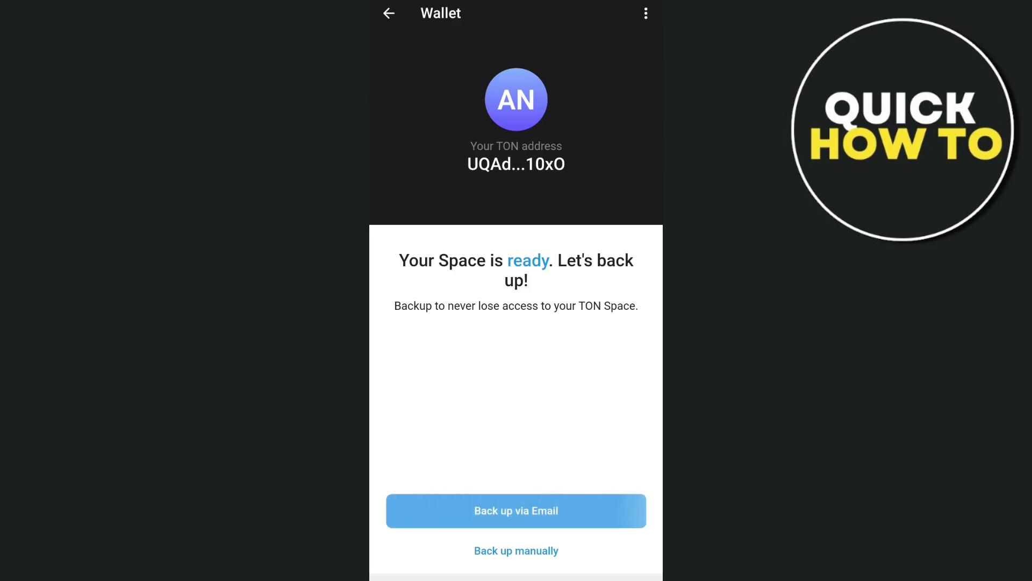
- Review the 24-word recovery phrase via manual backup, then continue
click(529, 551)
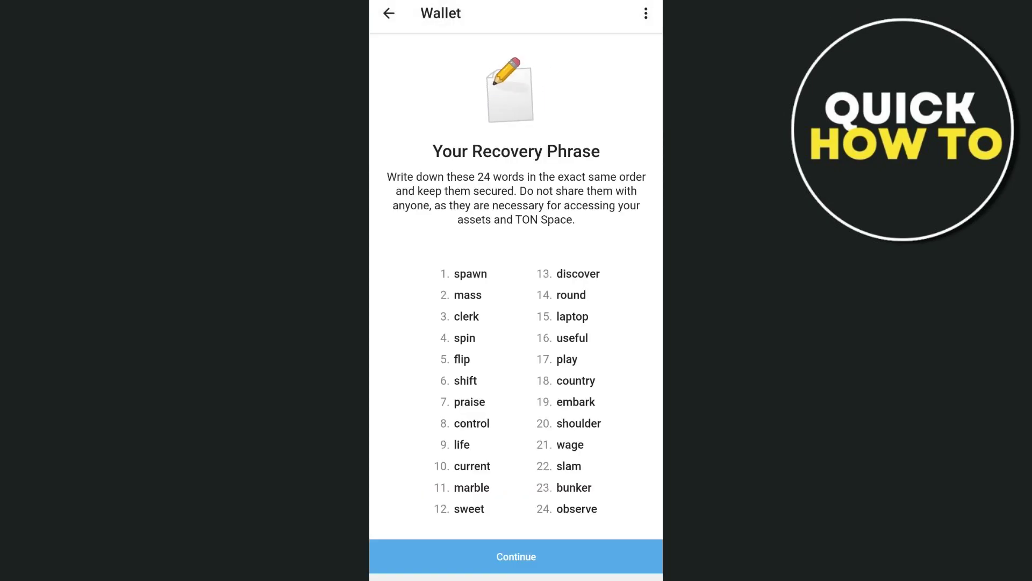
click(390, 13)
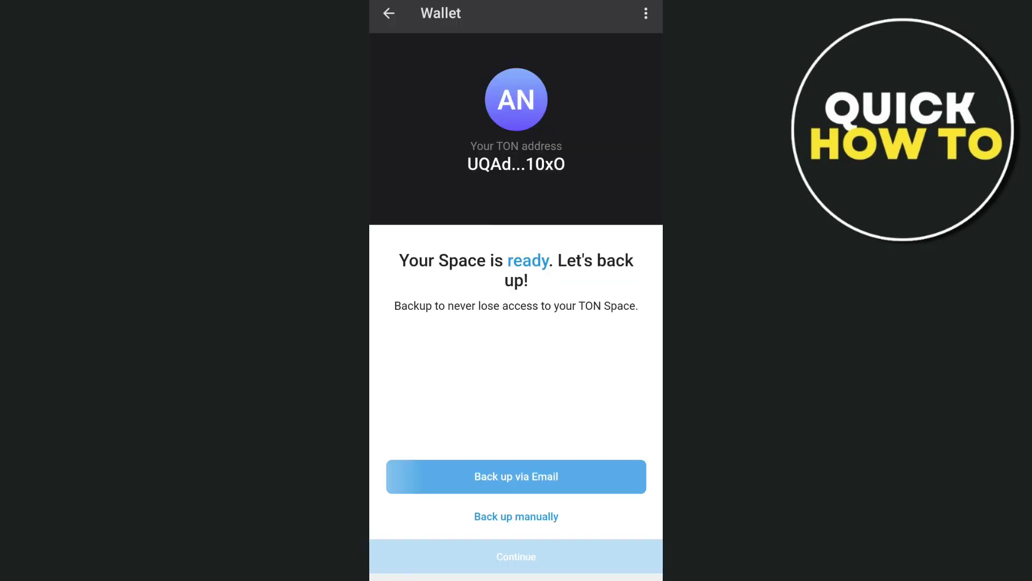
- Choose email backup and submit a suggested recovery email address
click(517, 509)
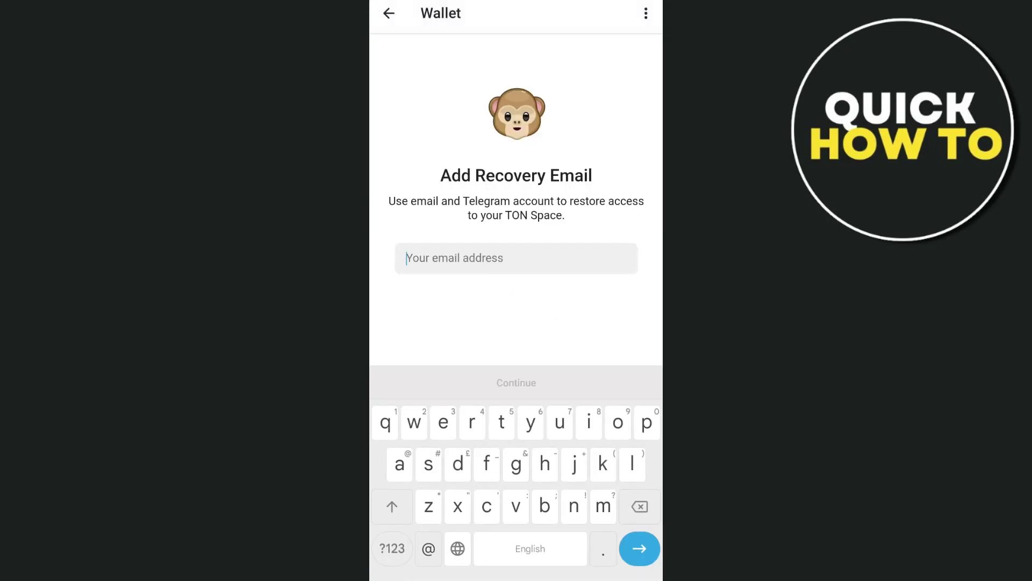
text(ex)
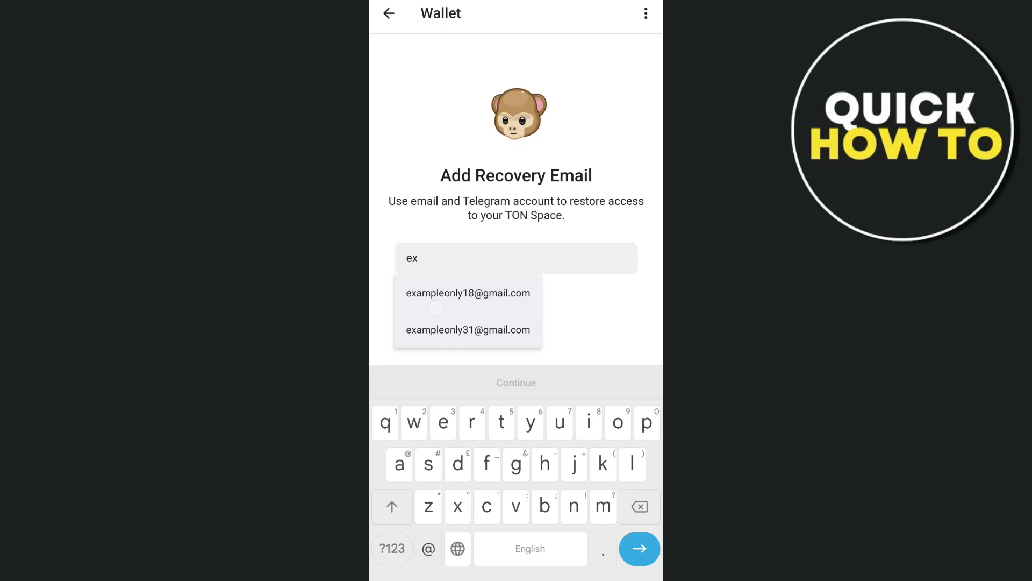
click(437, 307)
click(595, 390)
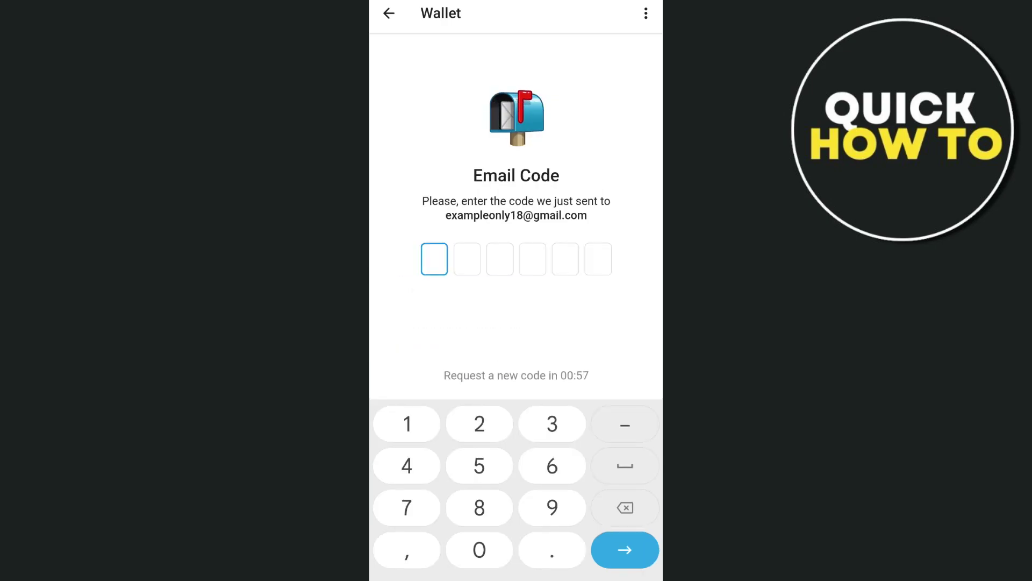
key(Escape)
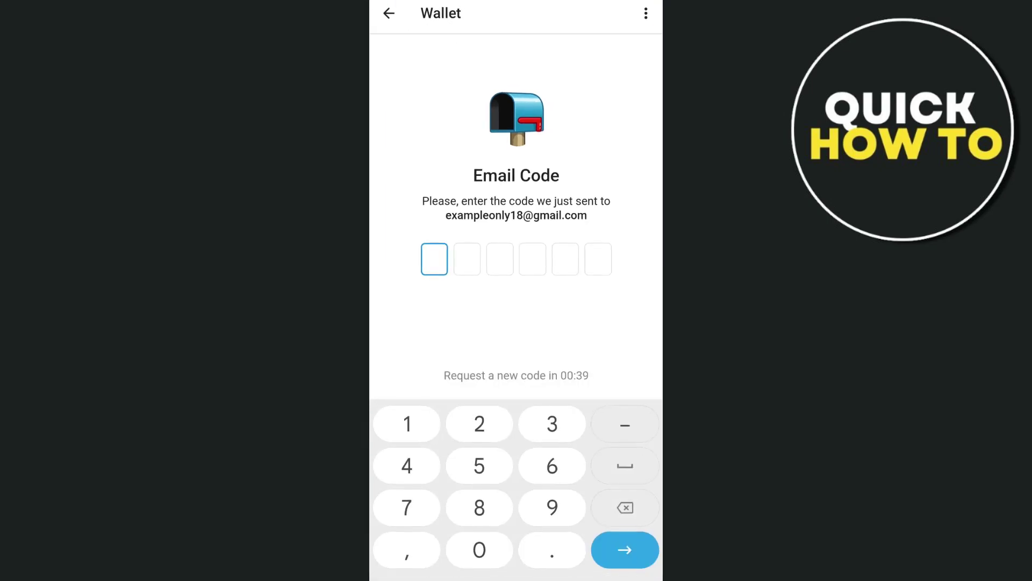
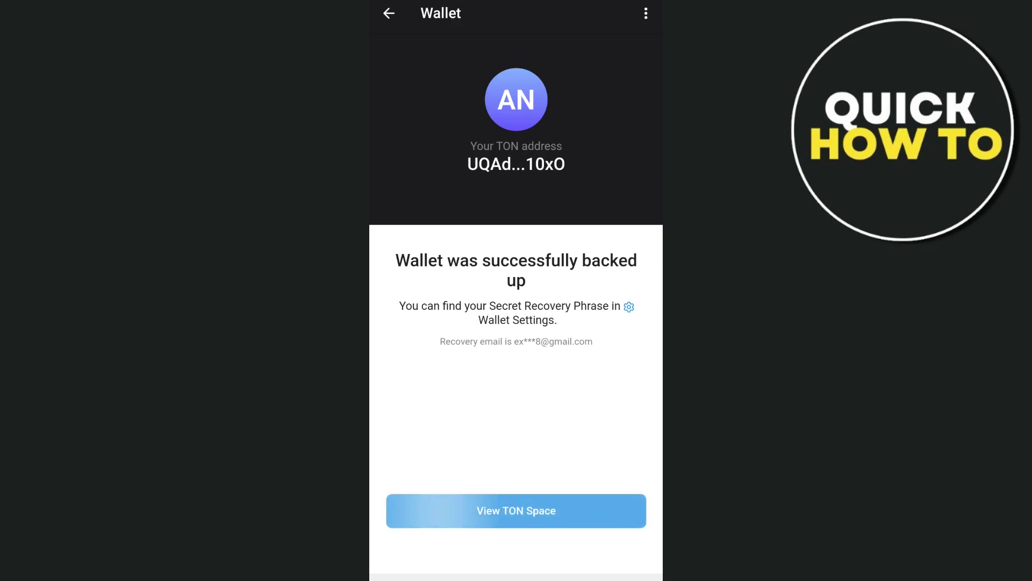
- Open the TON Space wallet and approve Community's connection request
click(564, 512)
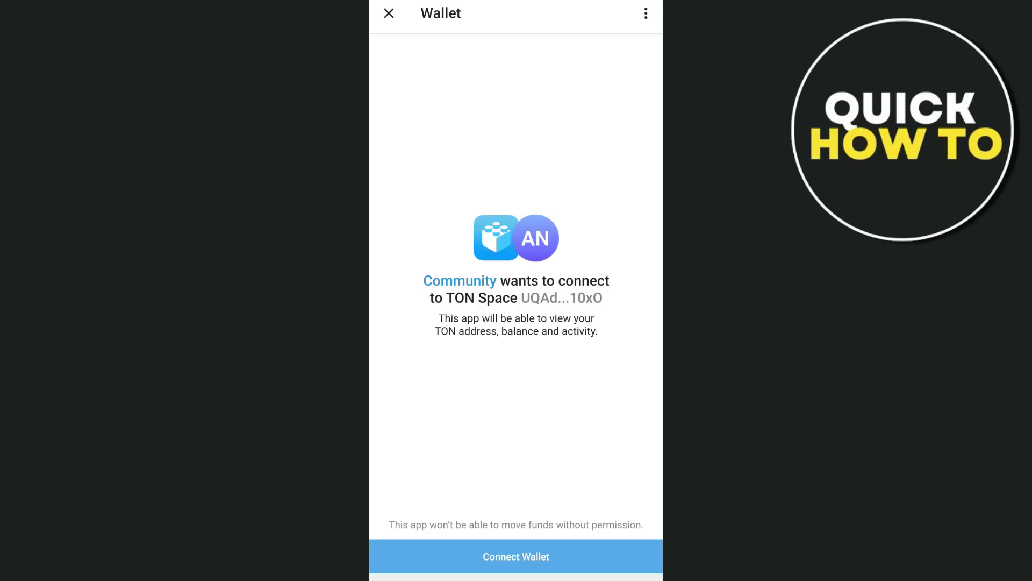
click(556, 560)
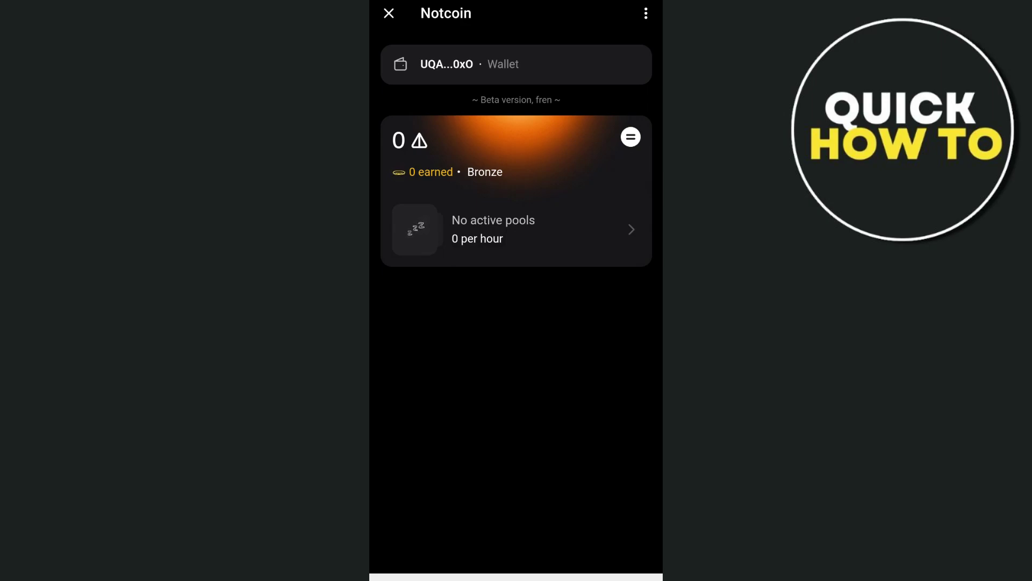
click(631, 138)
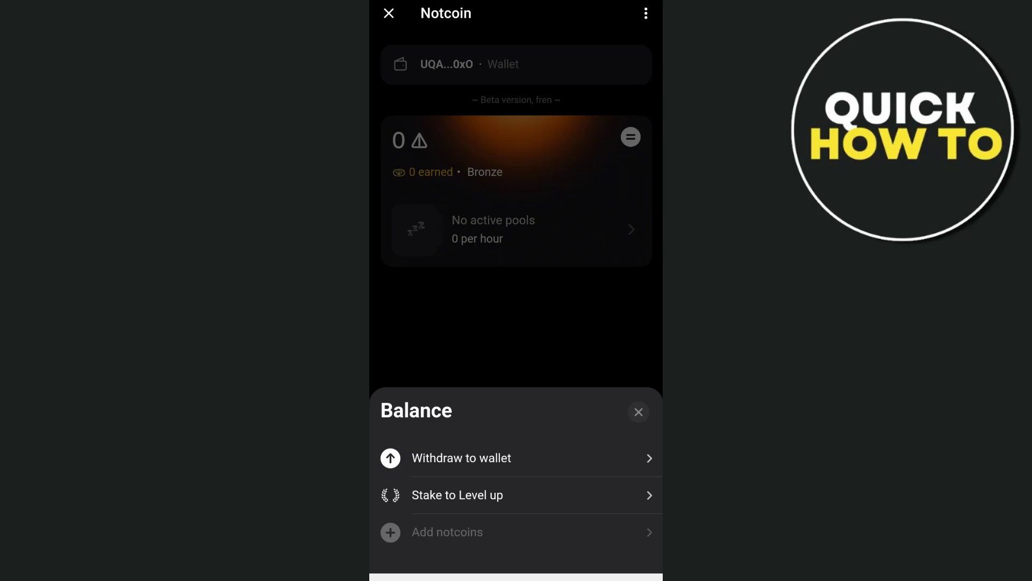
click(585, 347)
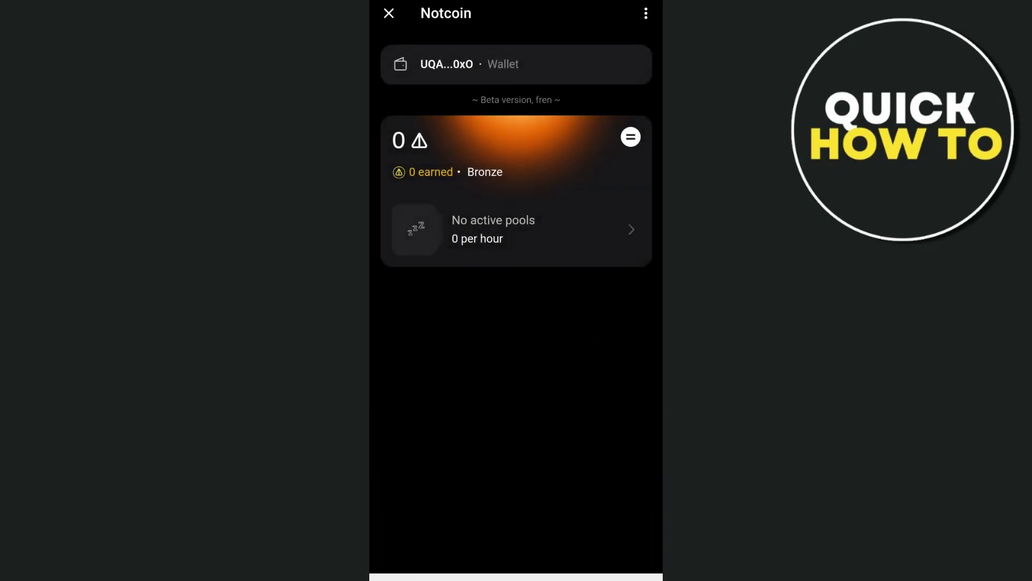
click(516, 229)
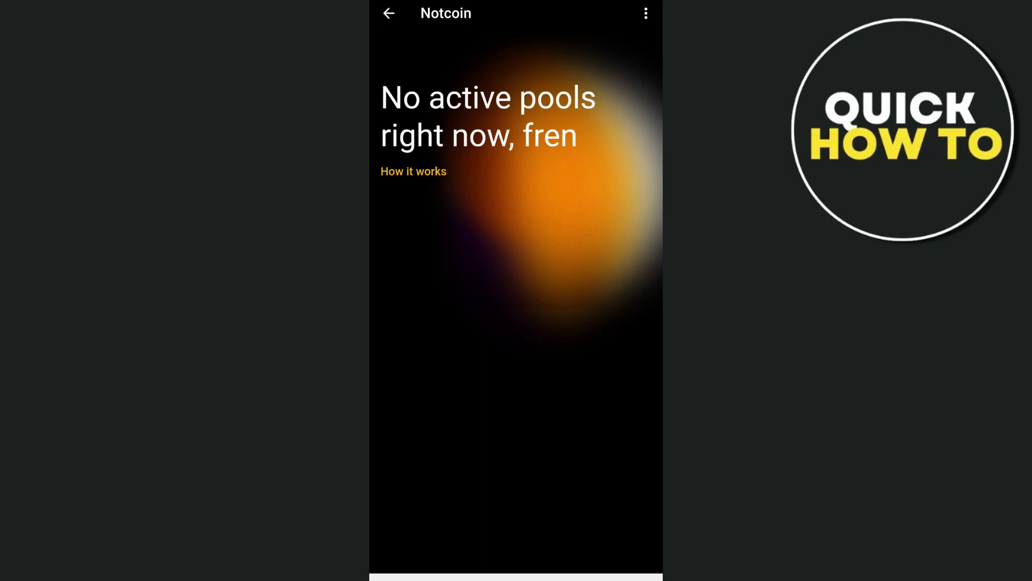
click(389, 13)
click(646, 13)
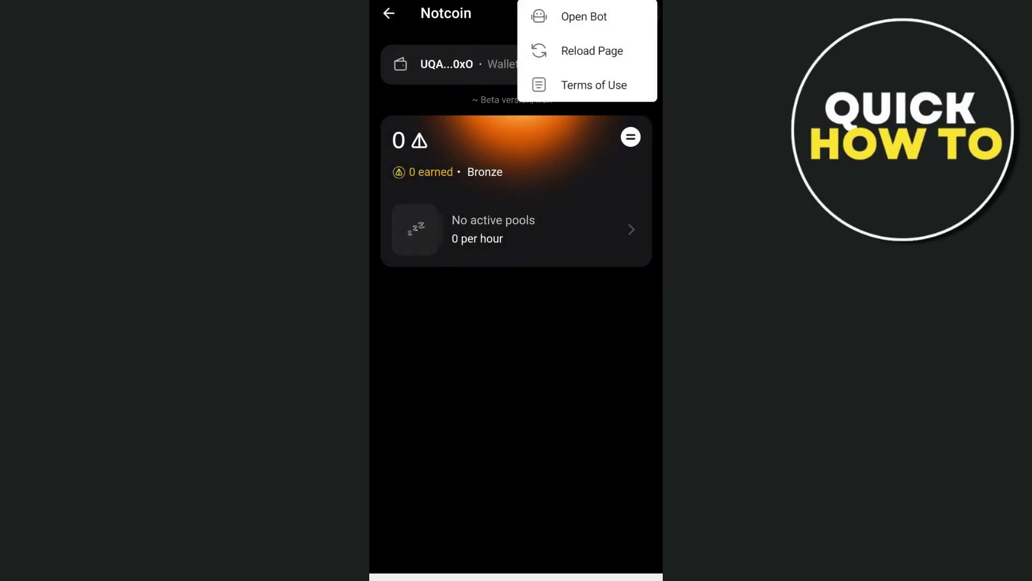
- Dismiss the menu and disconnect the linked wallet from its details view
click(537, 356)
click(452, 64)
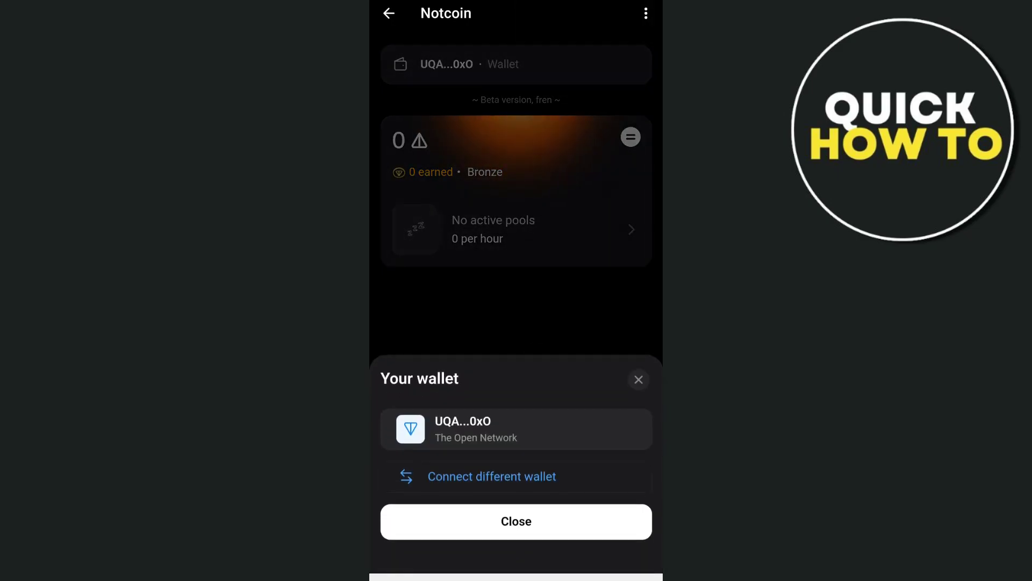
click(505, 429)
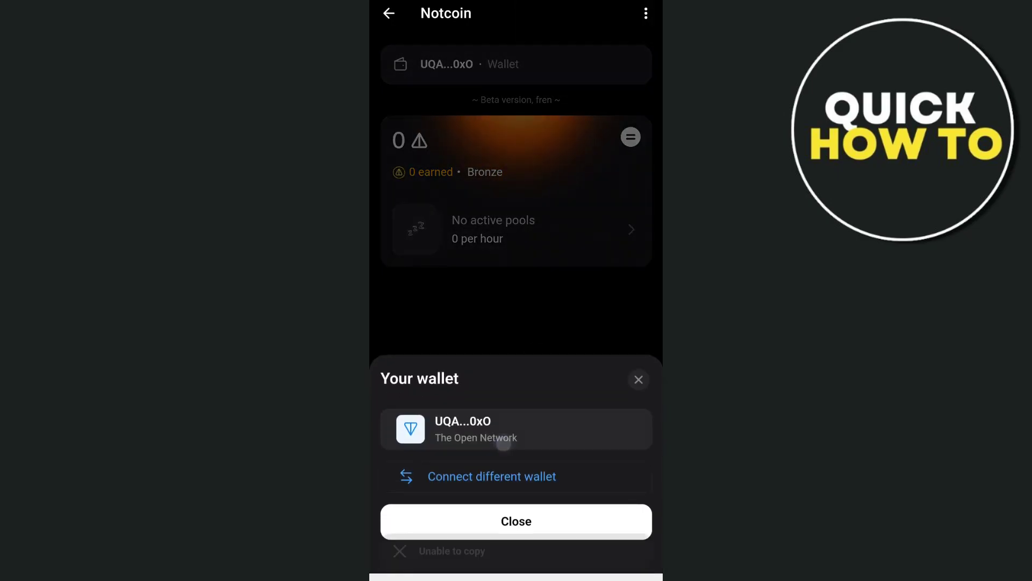
click(516, 488)
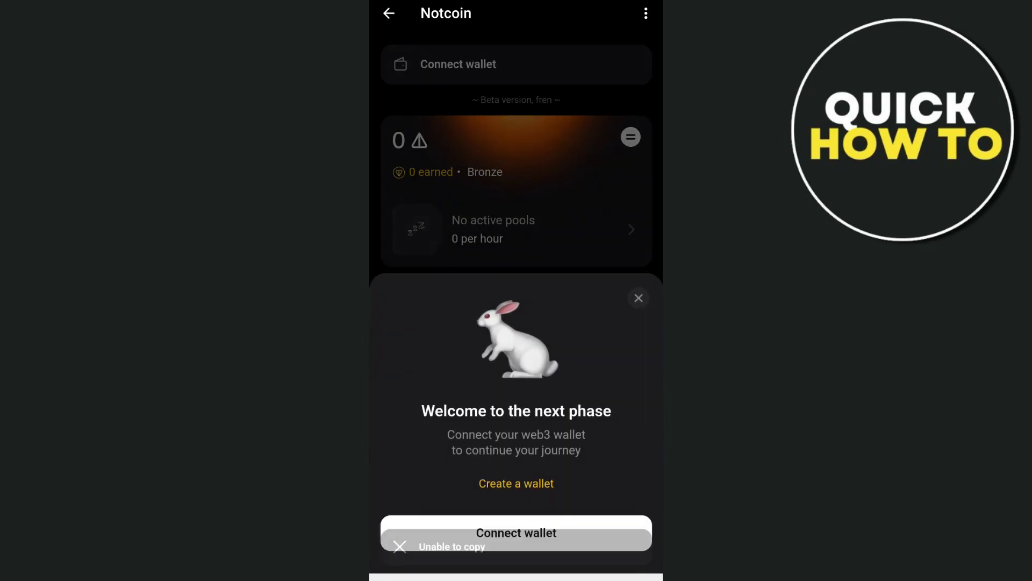
- Back out of the wallet-creation and Google Play pages to the Notcoin home card
click(523, 493)
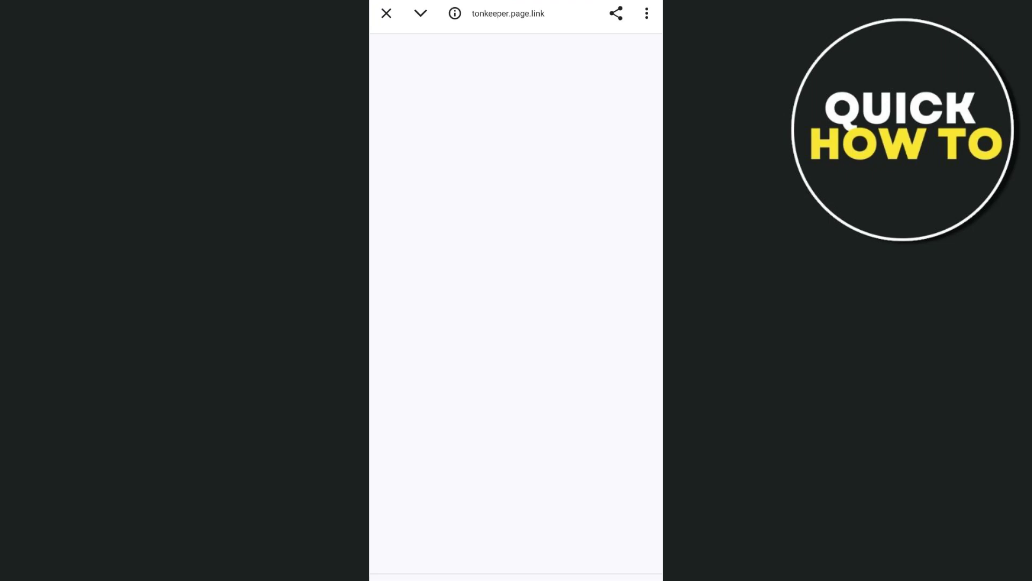
click(516, 535)
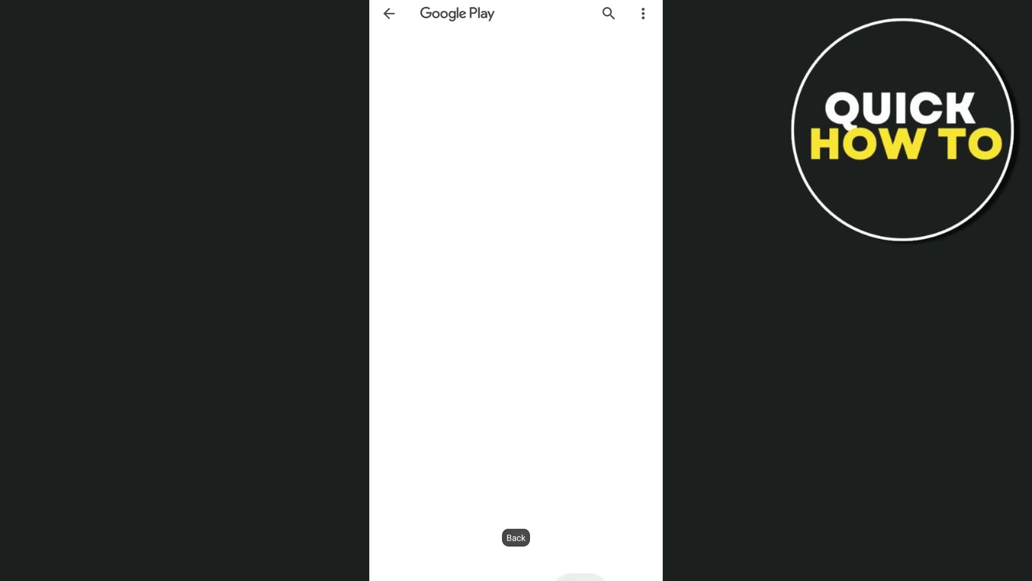
click(390, 13)
key(Escape)
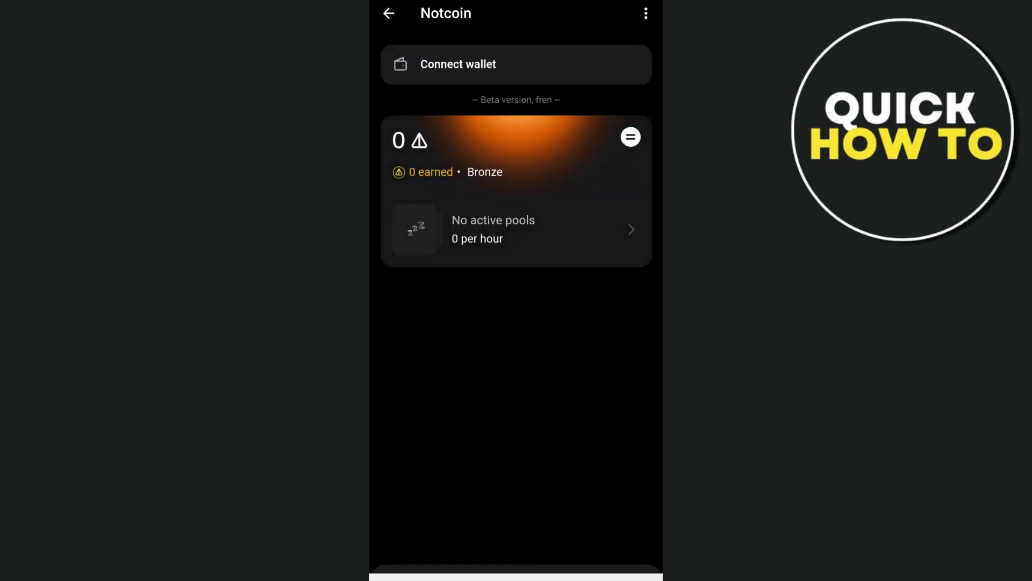
click(388, 13)
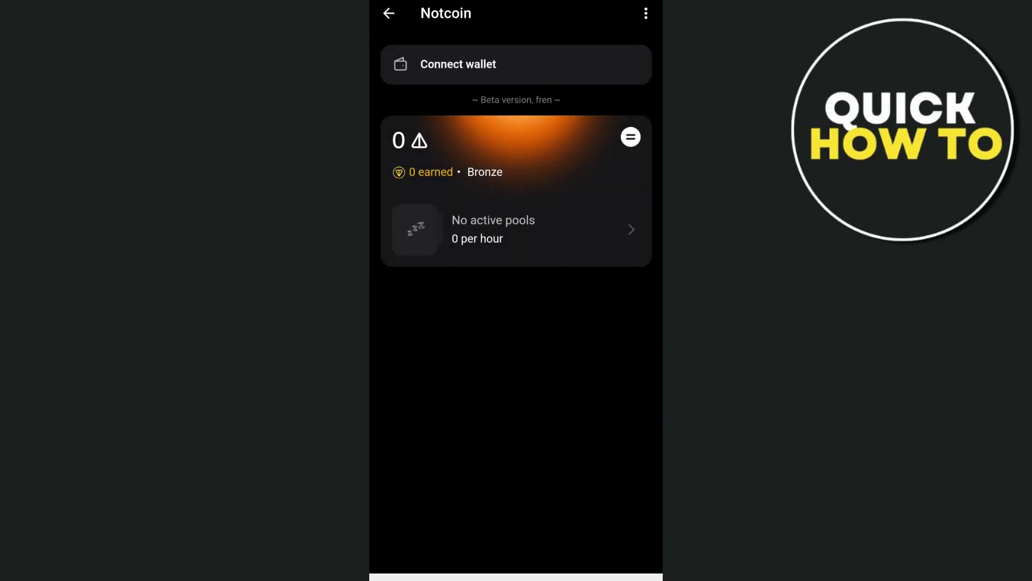